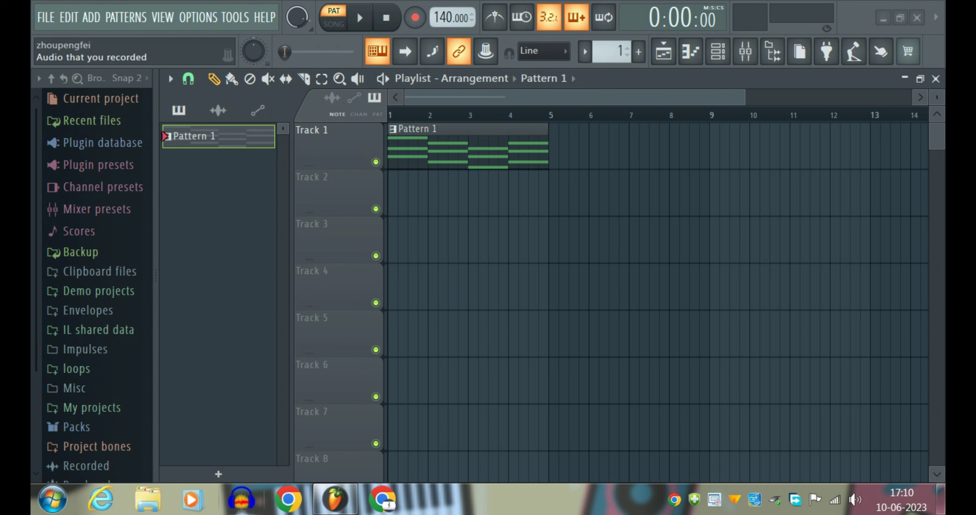
# Switch playback to song mode and listen to the Pattern 1 chord progression in the playlist
pyautogui.moveTo(336, 499)
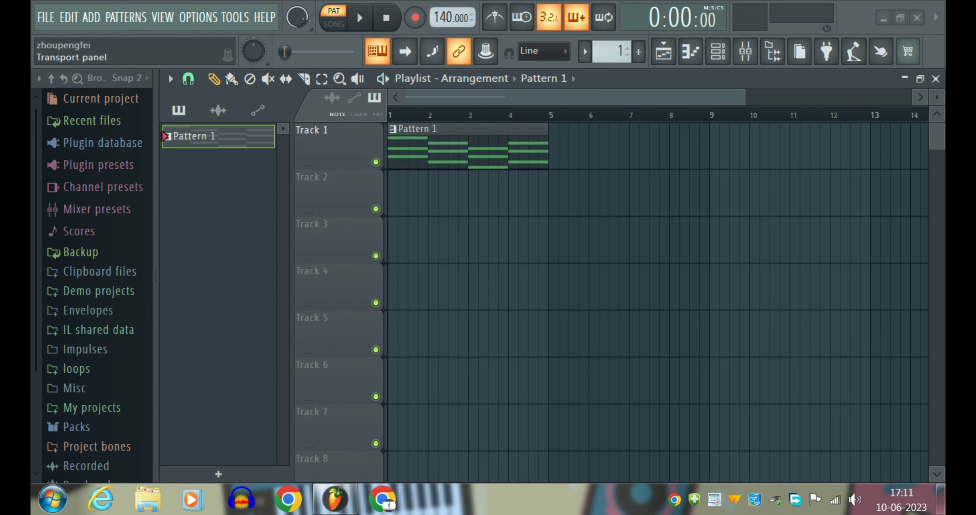
pyautogui.click(333, 23)
pyautogui.click(360, 18)
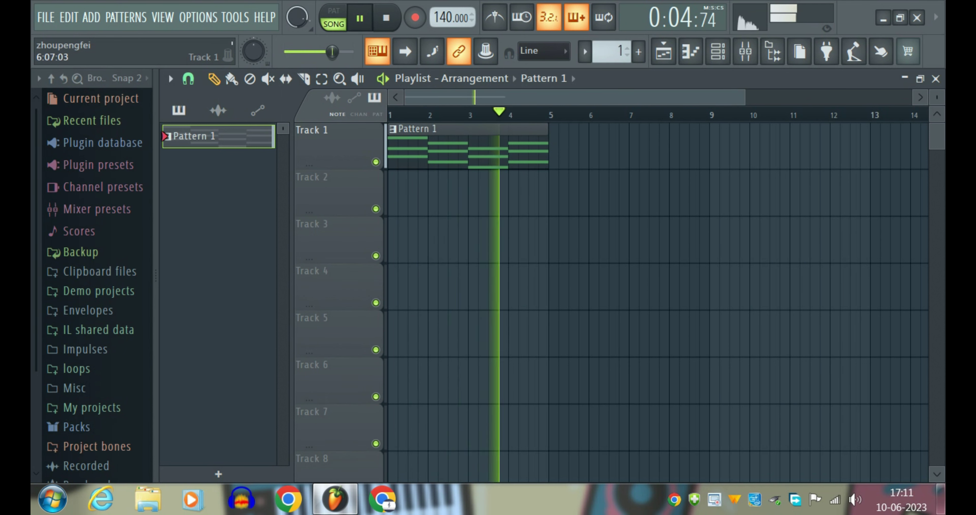
pyautogui.press('space')
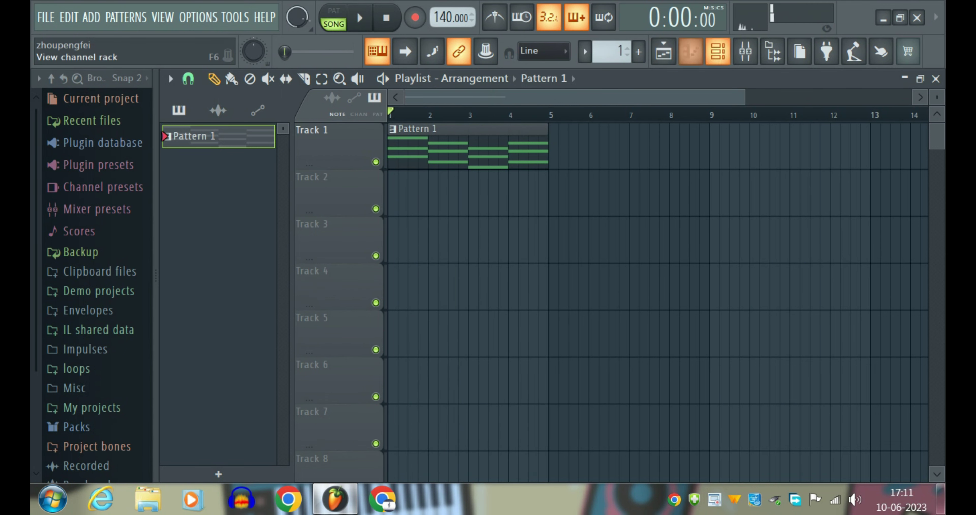
# Open the piano roll at full size and display the FL Keys channel's chord notes
pyautogui.click(691, 51)
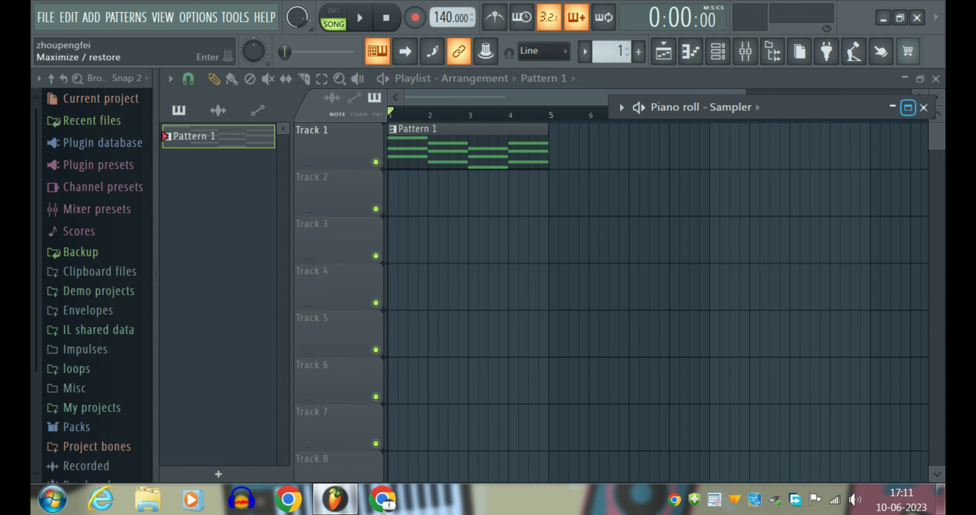
pyautogui.click(908, 107)
pyautogui.click(532, 79)
pyautogui.click(539, 124)
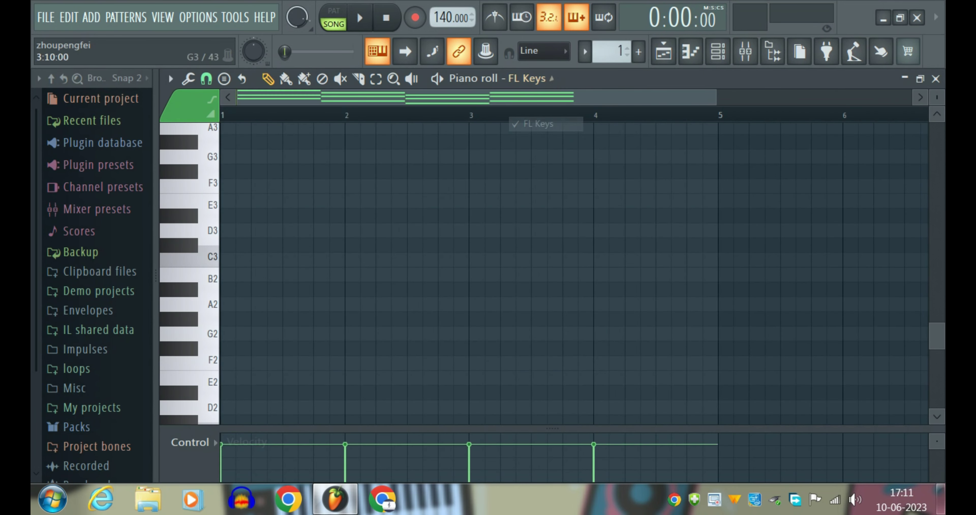
pyautogui.scroll(-9, 436, 255)
pyautogui.scroll(9, 430, 260)
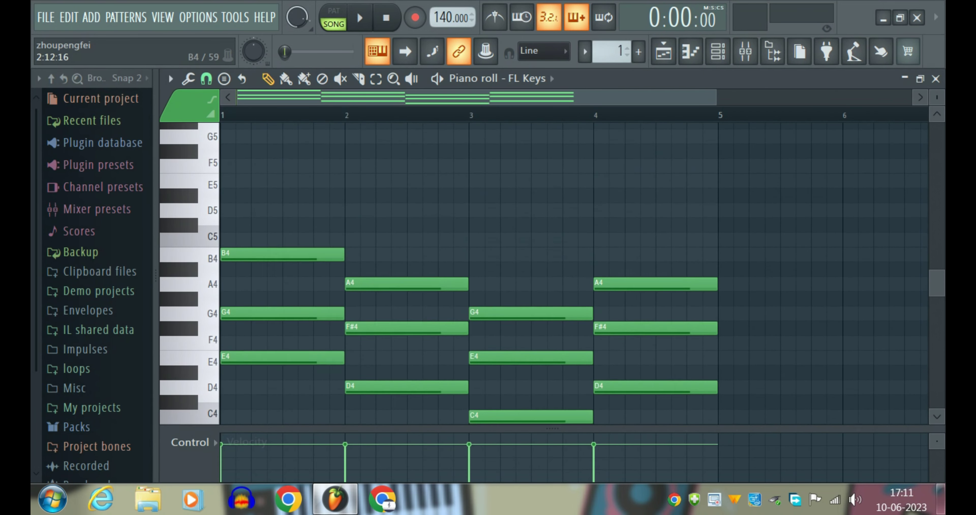
pyautogui.keyDown('ctrl'); pyautogui.scroll(-2, 432, 258); pyautogui.keyUp('ctrl')
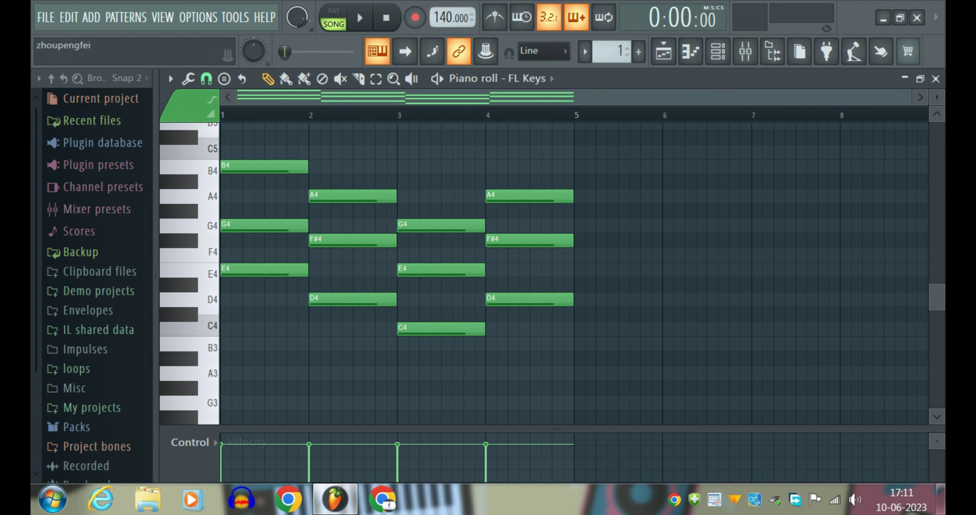
# Show the Sampler channel in the piano roll and choose the Minor Natural (Aeolian) scale stamp with Only one turned off
pyautogui.click(531, 79)
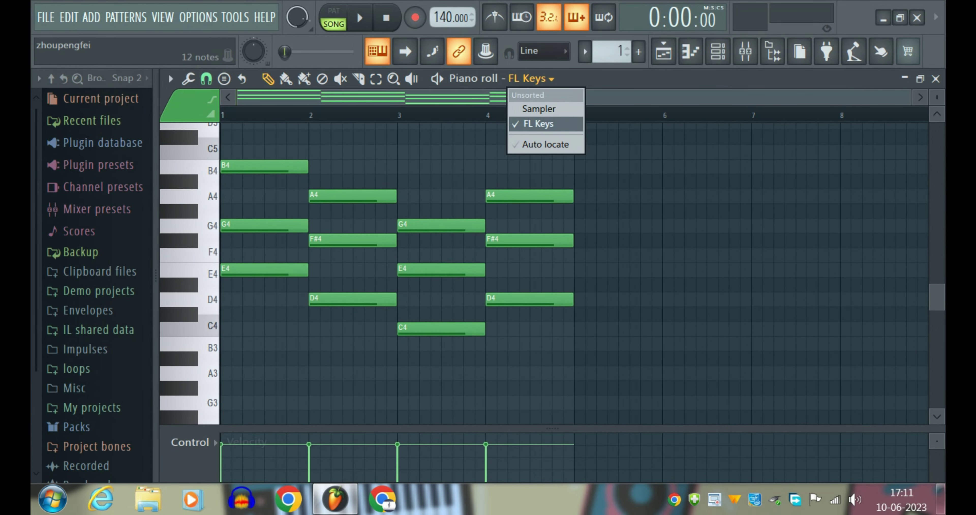
pyautogui.click(540, 109)
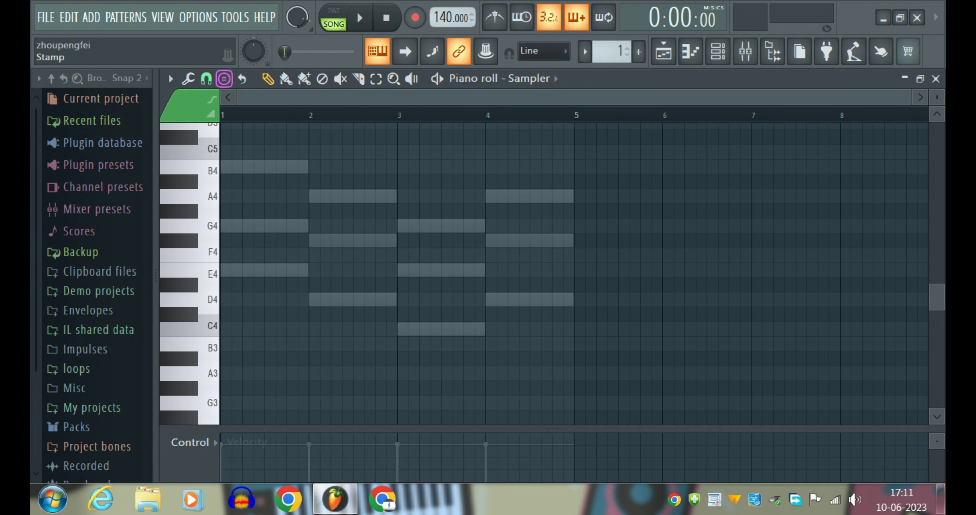
pyautogui.click(224, 79)
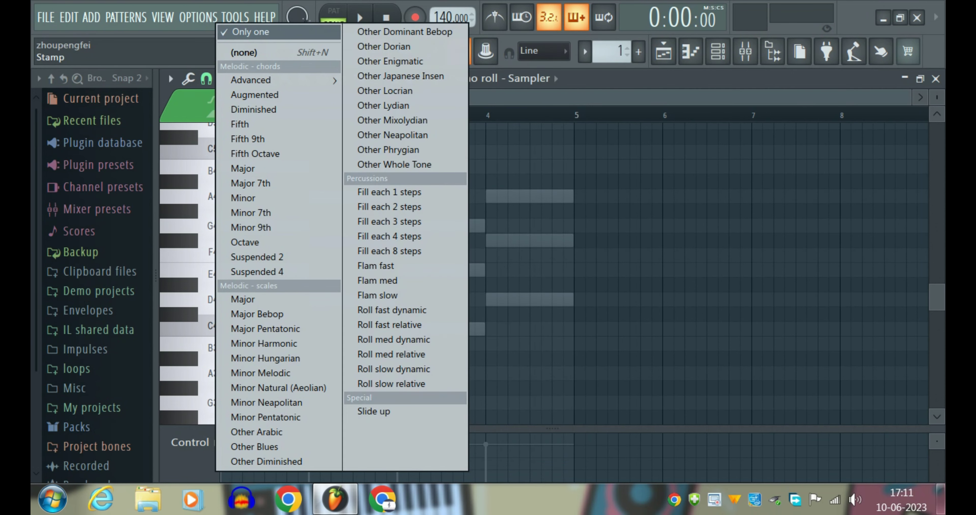
pyautogui.click(246, 32)
pyautogui.click(224, 78)
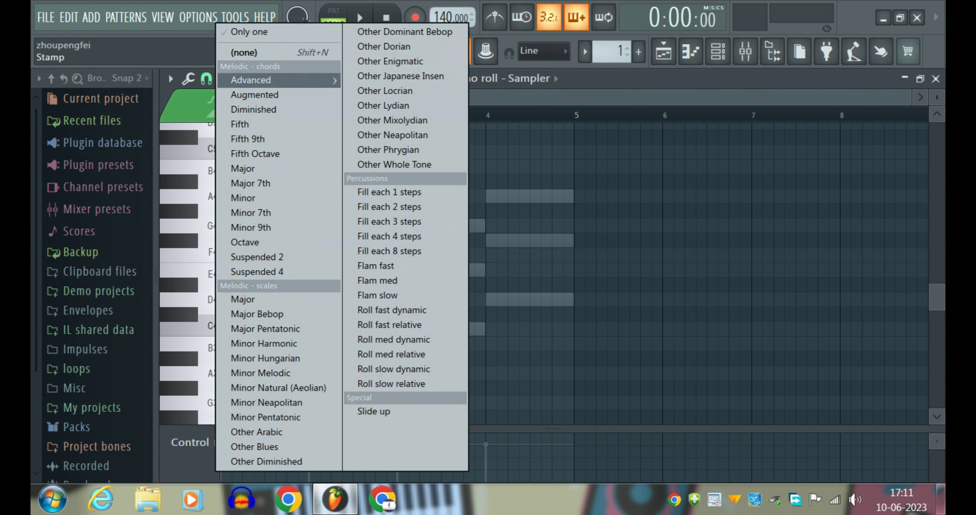
pyautogui.click(280, 387)
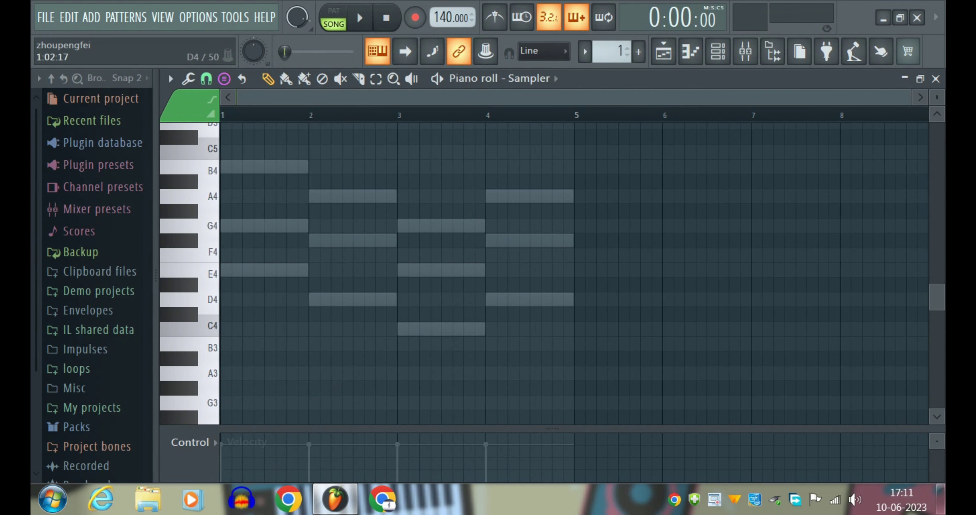
# Stamp the natural minor scale at the start of bar 1 from the roots E4, E5 and E6
pyautogui.click(224, 271)
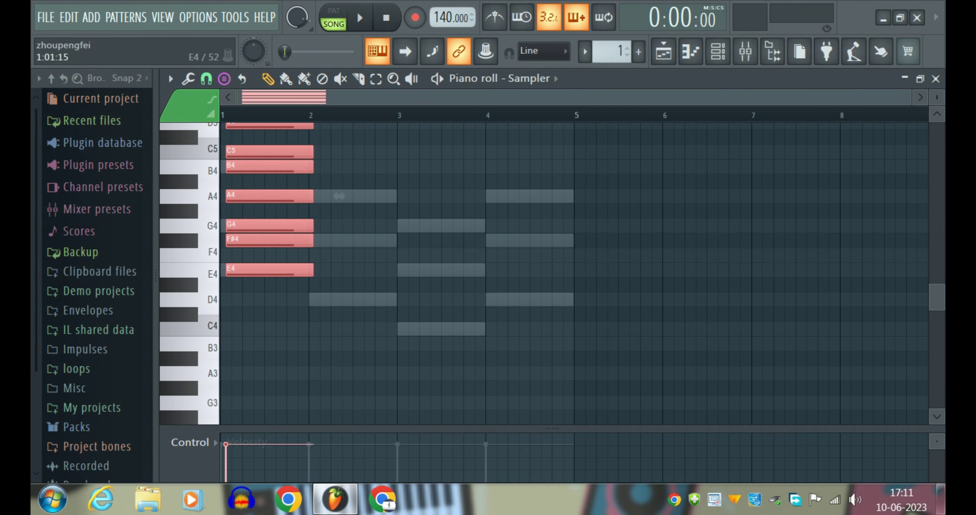
pyautogui.moveTo(232, 271); pyautogui.dragTo(226, 270)
pyautogui.scroll(1, 227, 271)
pyautogui.scroll(2, 227, 271)
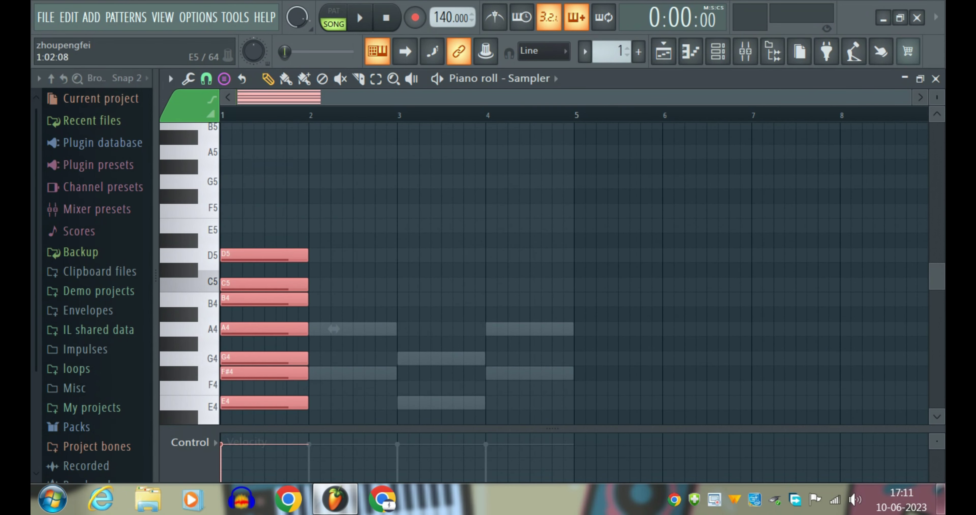
pyautogui.click(224, 226)
pyautogui.scroll(2, 224, 226)
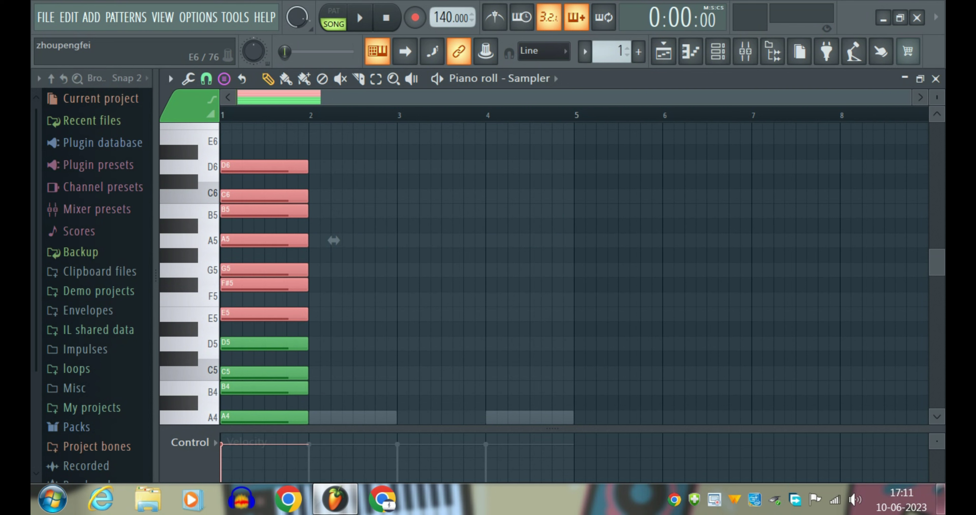
pyautogui.click(230, 137)
pyautogui.moveTo(233, 137); pyautogui.dragTo(223, 137)
pyautogui.scroll(5, 332, 243)
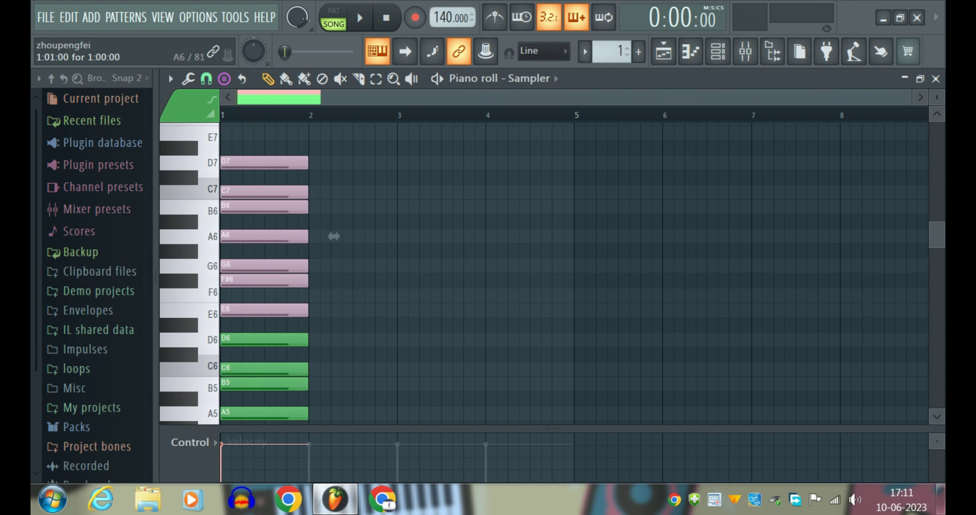
# Lengthen all the stamped scale notes together so they span bars 1 to 4
pyautogui.scroll(-5, 334, 284)
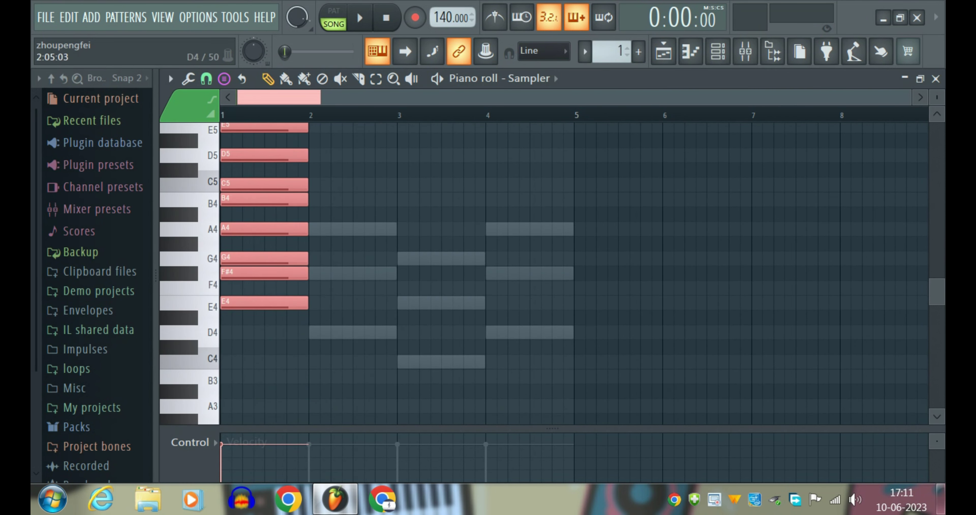
pyautogui.moveTo(333, 229); pyautogui.dragTo(596, 229)
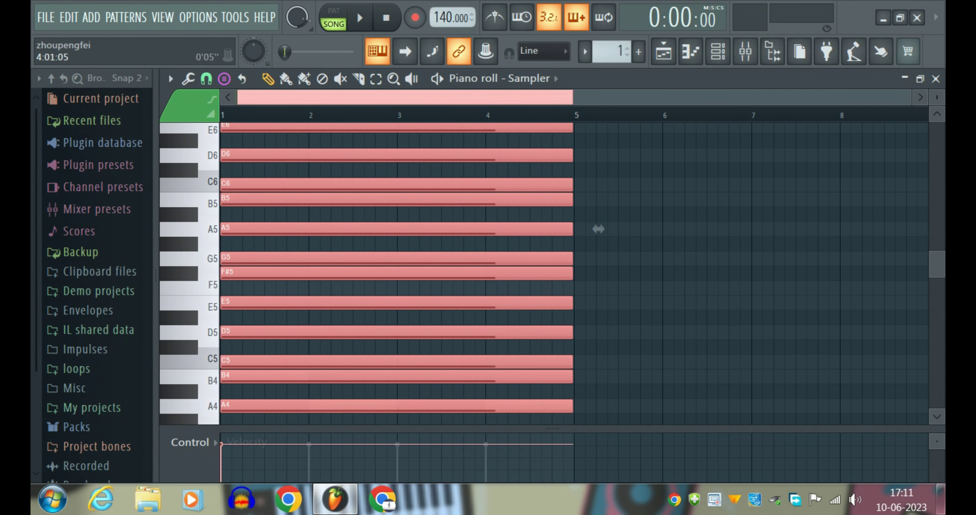
pyautogui.click(905, 79)
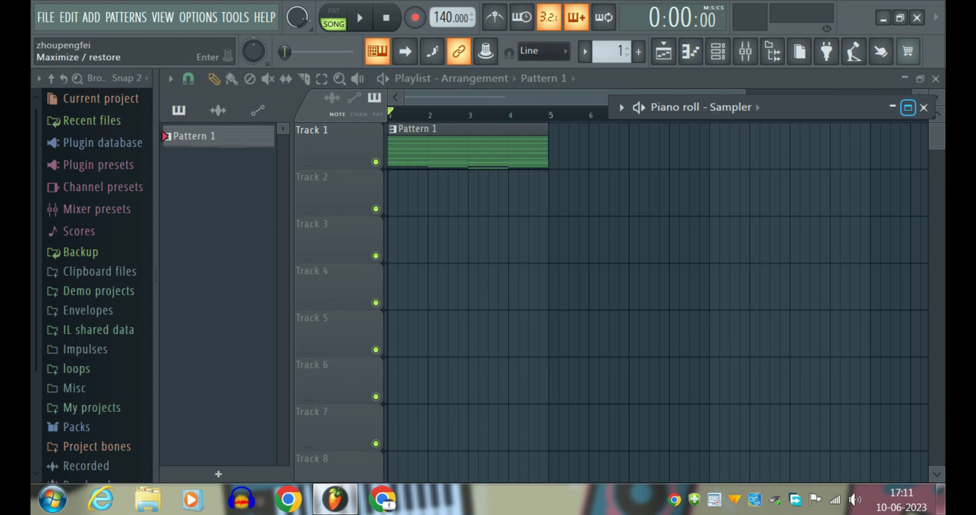
pyautogui.click(909, 108)
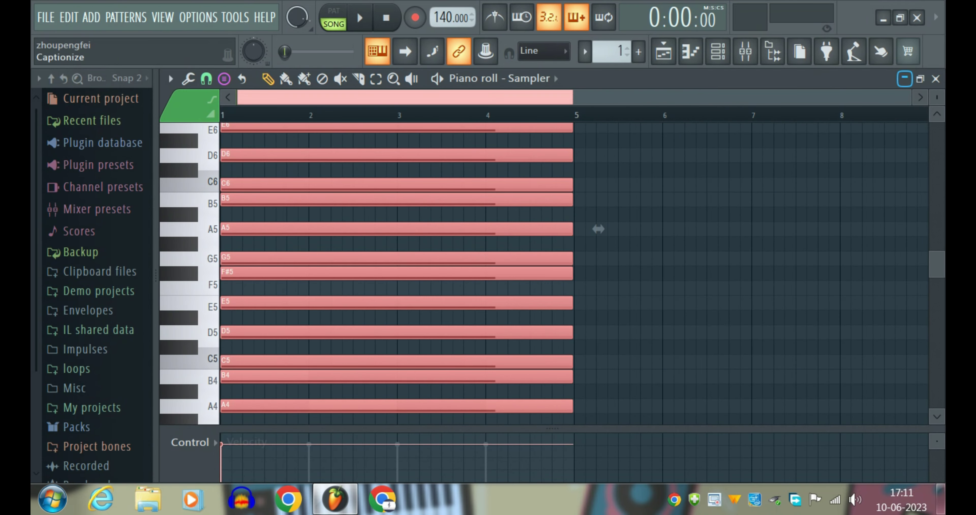
# Return the piano roll to the FL Keys channel and turn the stamp's Only one option back on, keeping the chords
pyautogui.click(531, 78)
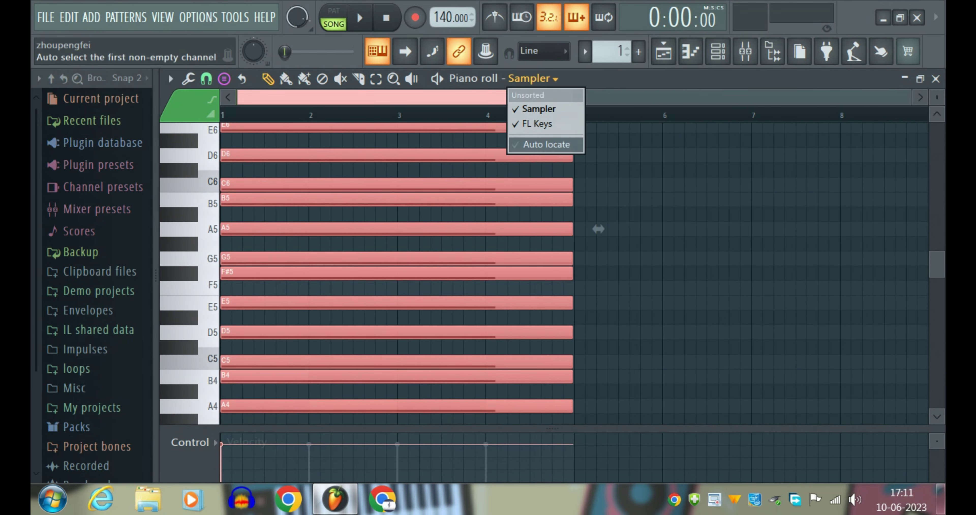
pyautogui.click(538, 124)
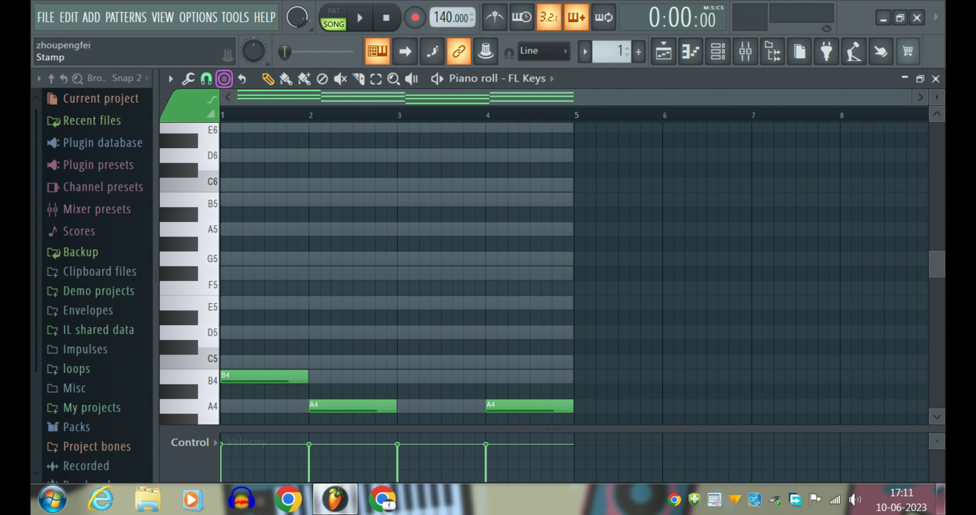
pyautogui.click(224, 79)
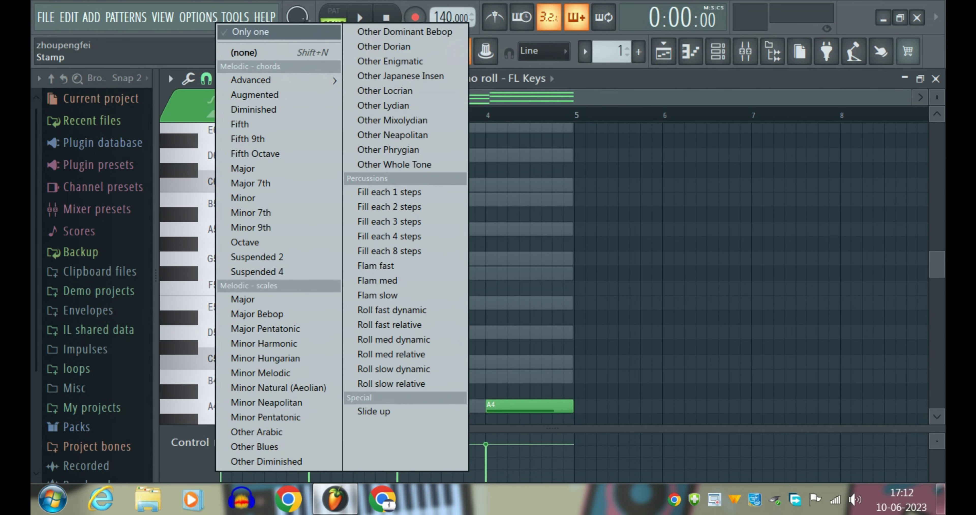
pyautogui.click(283, 32)
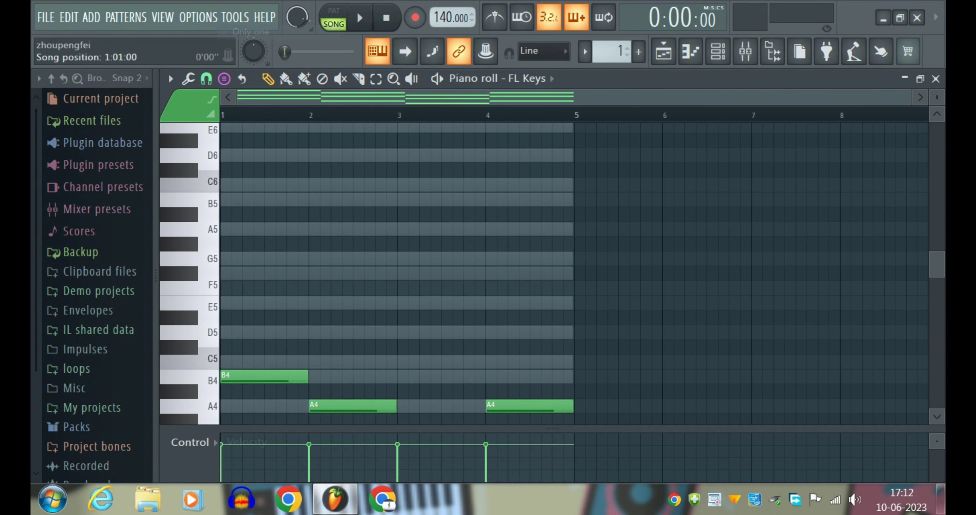
pyautogui.press('Delete')
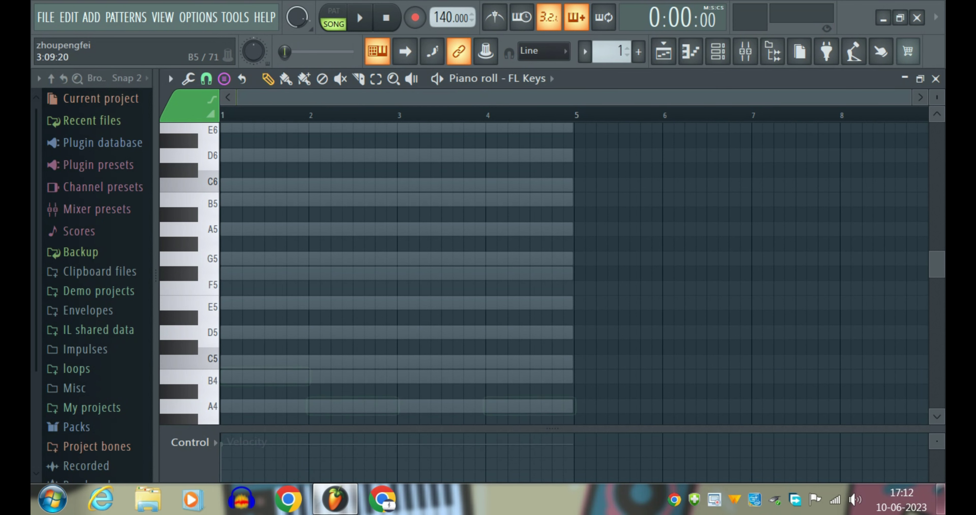
pyautogui.hotkey('ctrl', 'z')
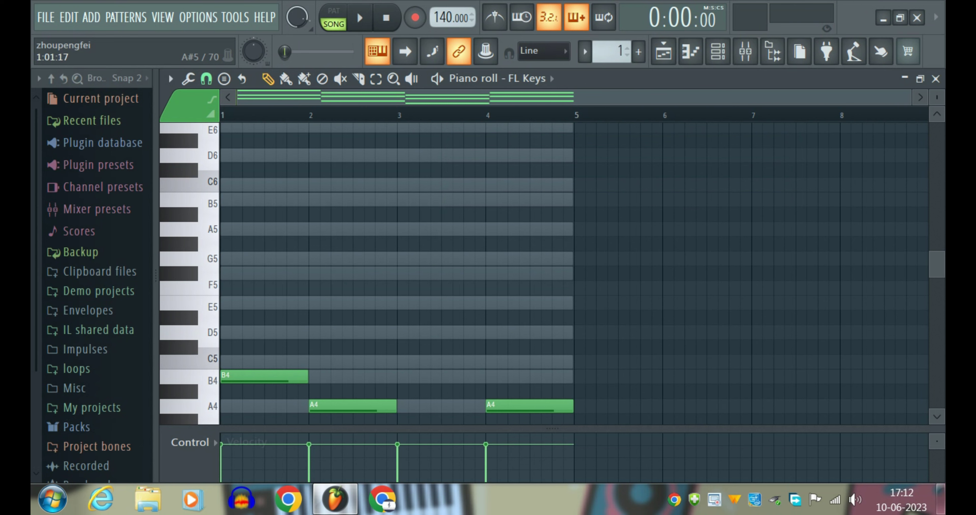
# Add an F#5 note on beat 2 of bar 1, shorten it to one beat, and play it with the chords
pyautogui.scroll(-3, 250, 242)
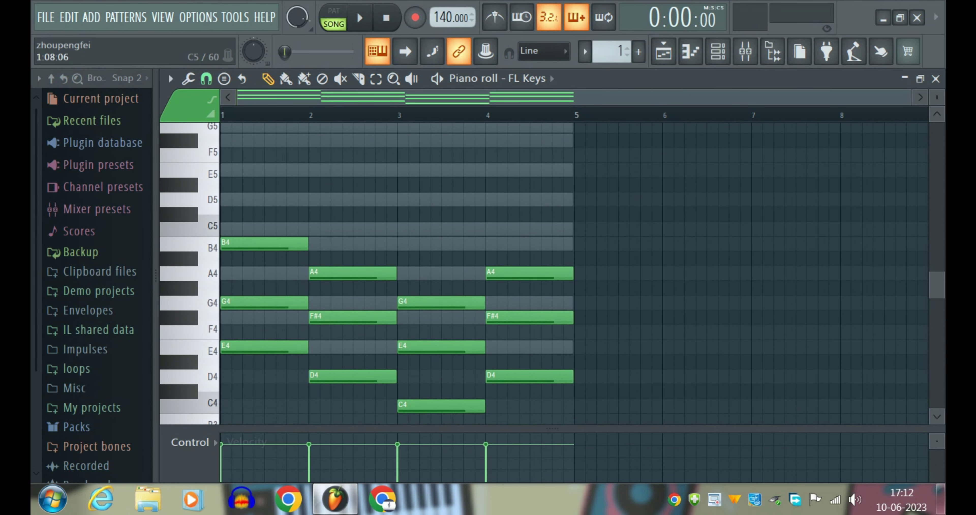
pyautogui.scroll(1, 262, 178)
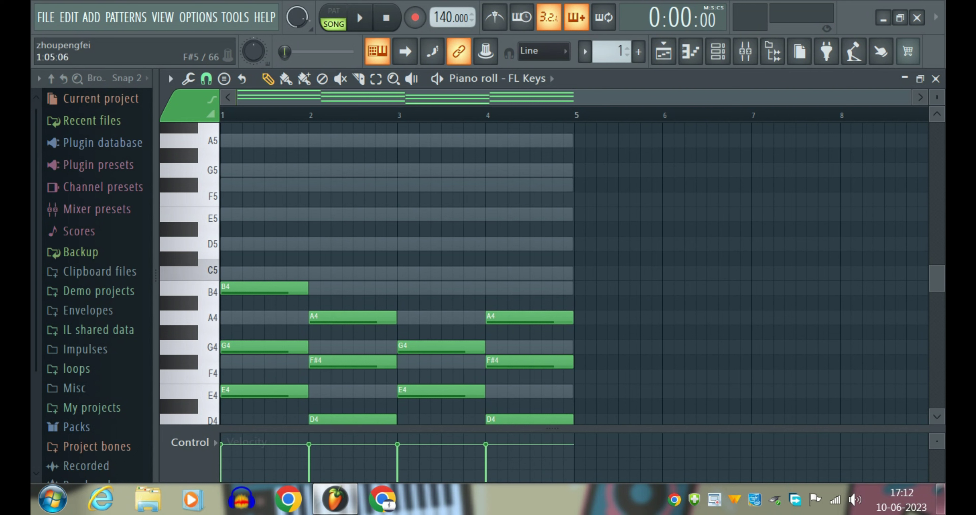
pyautogui.click(244, 185)
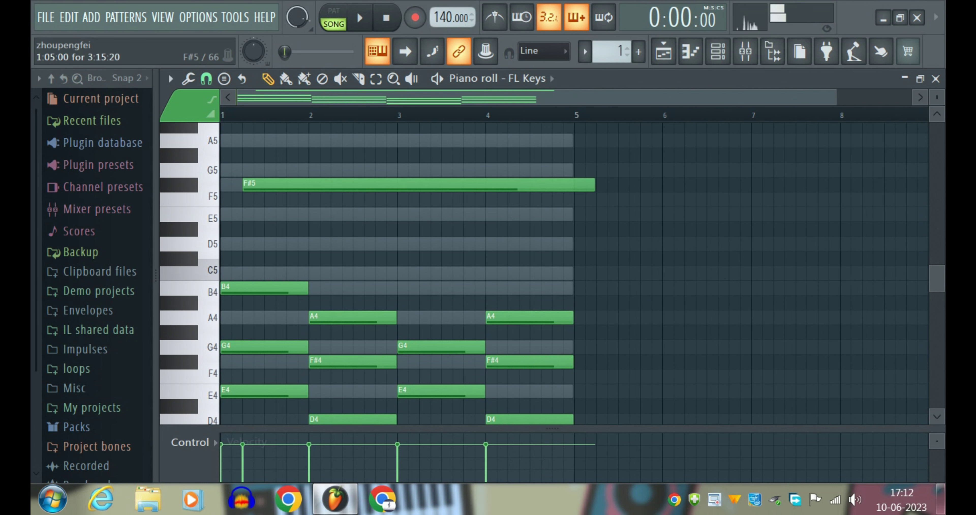
pyautogui.moveTo(593, 185); pyautogui.dragTo(263, 185)
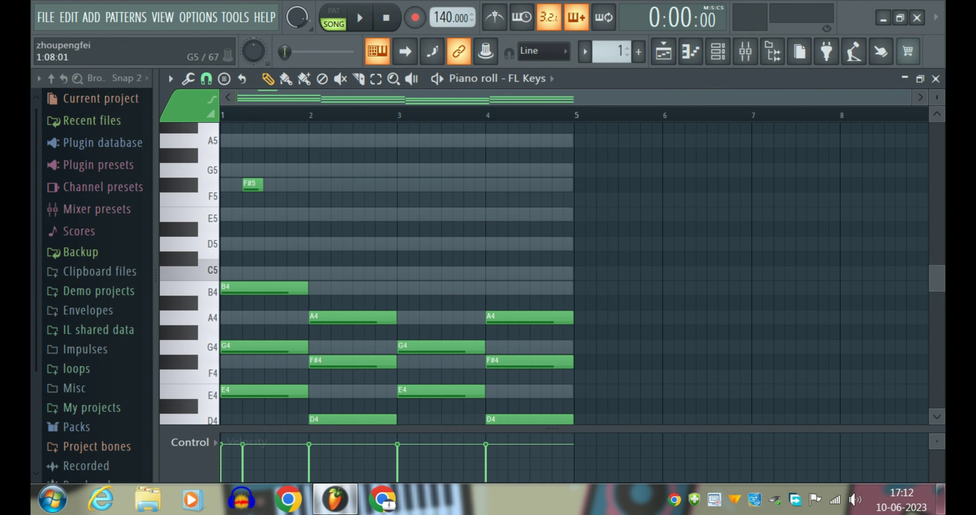
pyautogui.press('space')
pyautogui.scroll(1, 246, 115)
pyautogui.press('space')
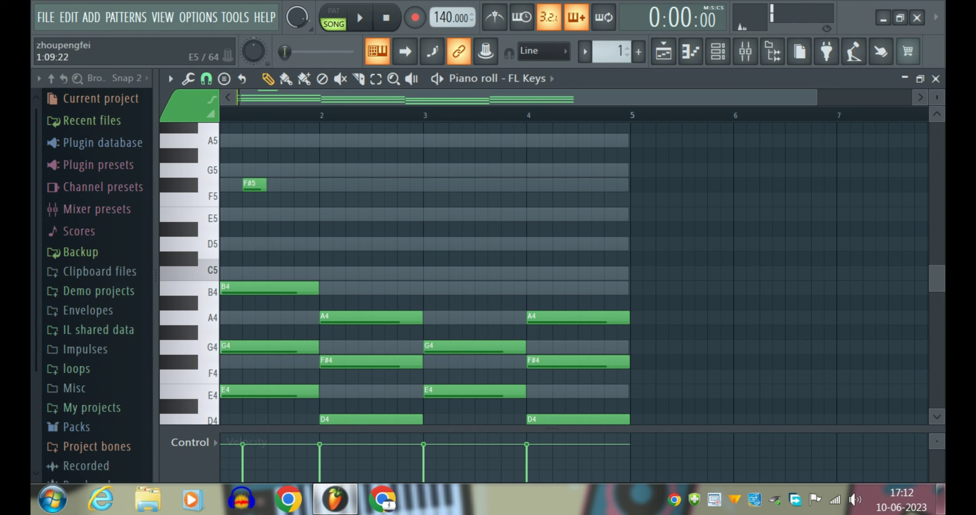
# Add one-beat melody notes E5 and G5 on beats 3 and 4 of bar 1 and play them back
pyautogui.press('space')
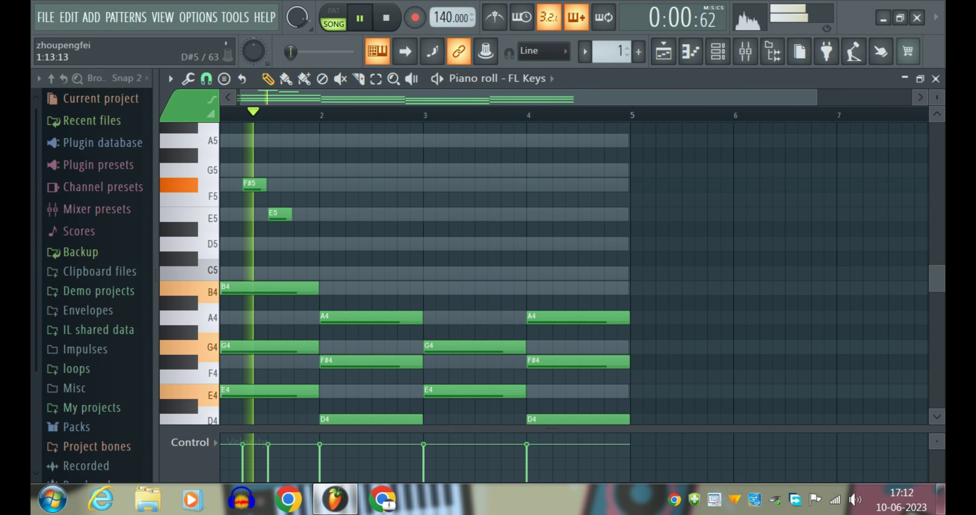
pyautogui.press('space')
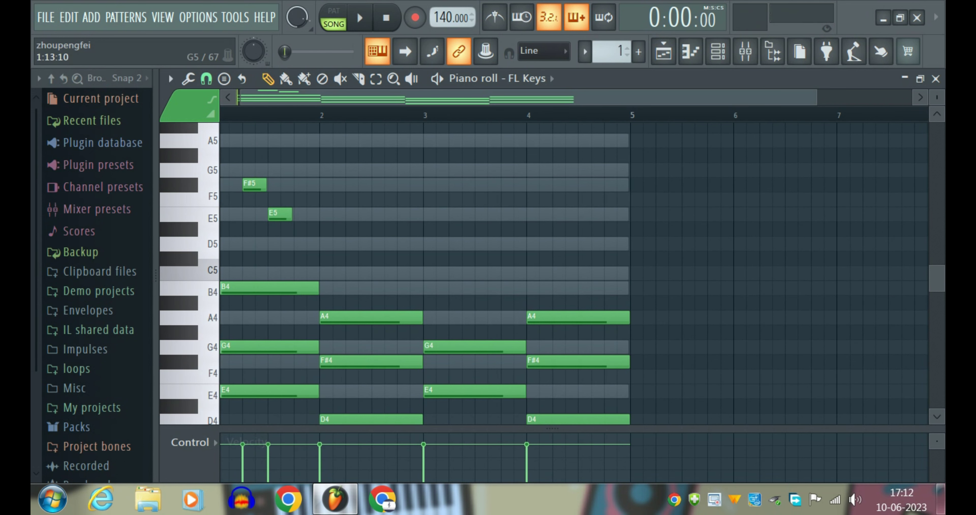
pyautogui.click(302, 170)
pyautogui.press('space')
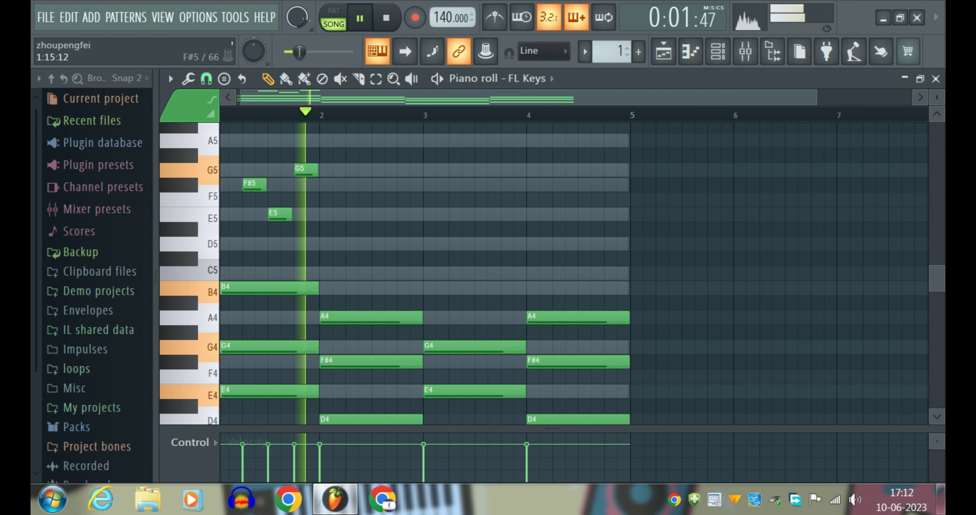
# Add one-beat melody notes E5 on beat 3 and C5 on beat 4 of bar 2, and play them with the chords
pyautogui.click(379, 215)
pyautogui.press('space')
pyautogui.click(393, 244)
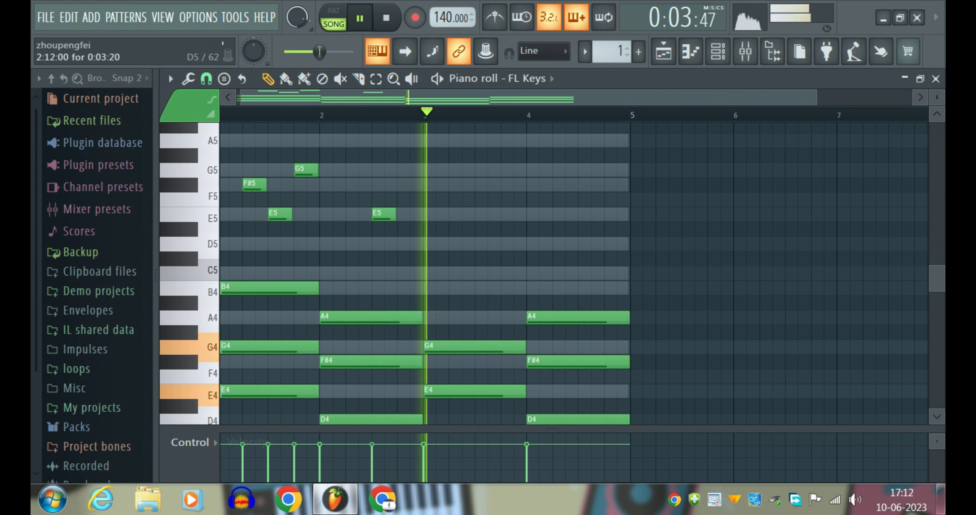
pyautogui.moveTo(393, 244); pyautogui.dragTo(401, 273)
pyautogui.press('space')
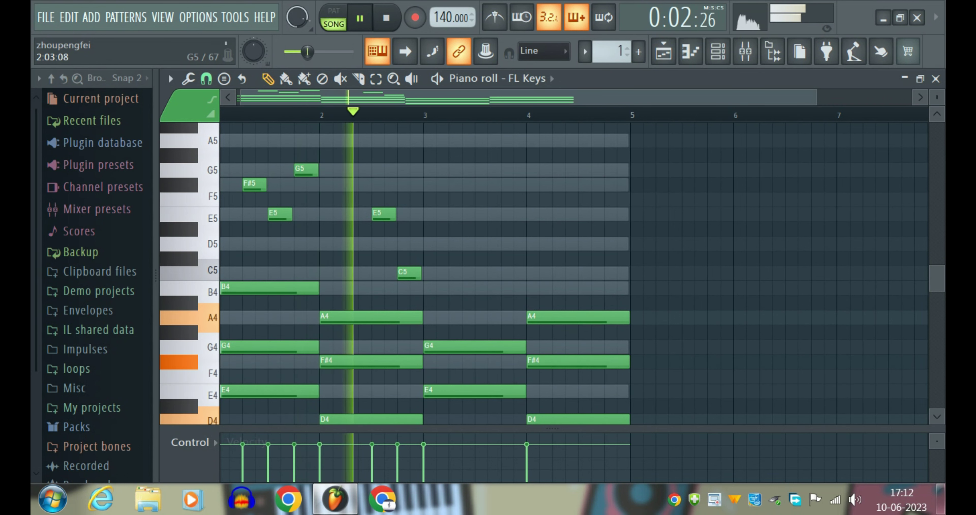
pyautogui.press('space')
# Raise the melody note on beat 4 of bar 2 to D5 and play the melody back
pyautogui.moveTo(401, 273); pyautogui.dragTo(400, 243)
pyautogui.press('space')
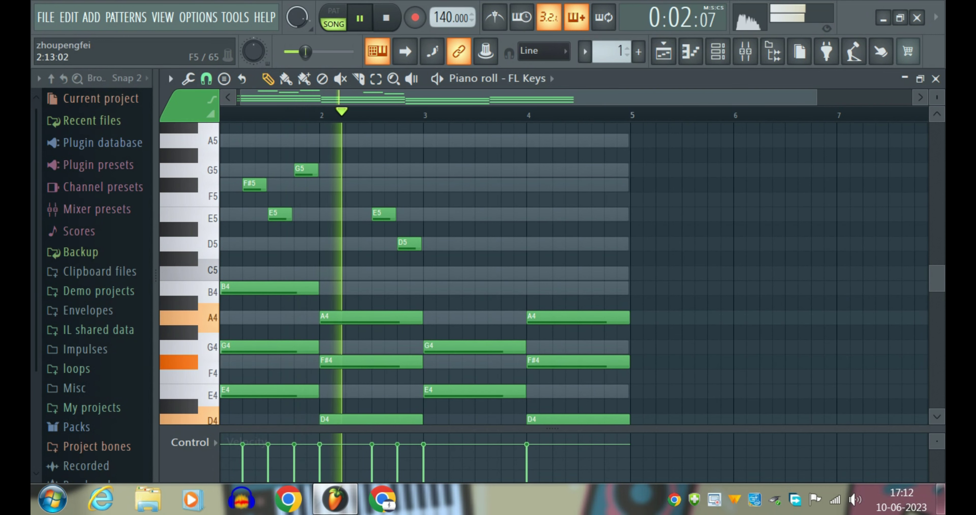
pyautogui.press('space')
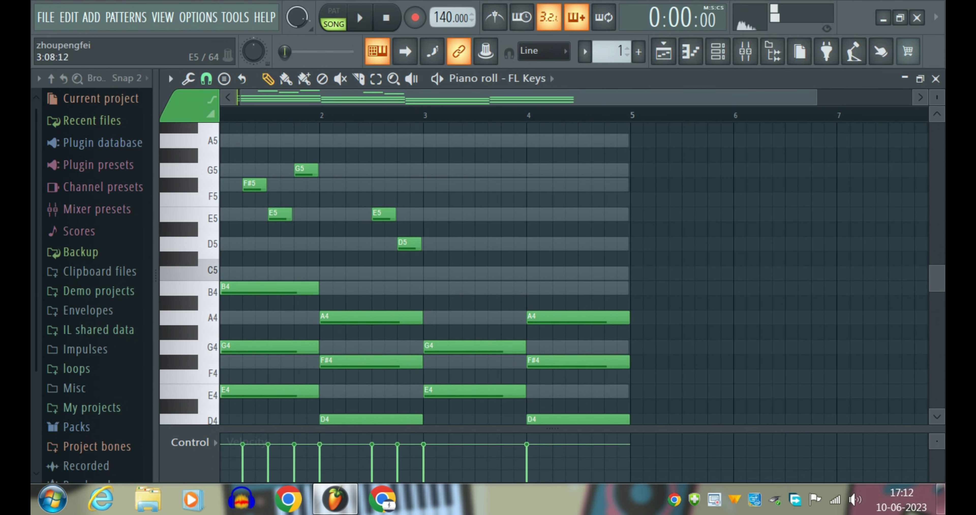
# Copy the three bar 1 melody notes into bar 3, starting with D5 on beat 2, and start playback
pyautogui.moveTo(243, 155); pyautogui.dragTo(313, 215)
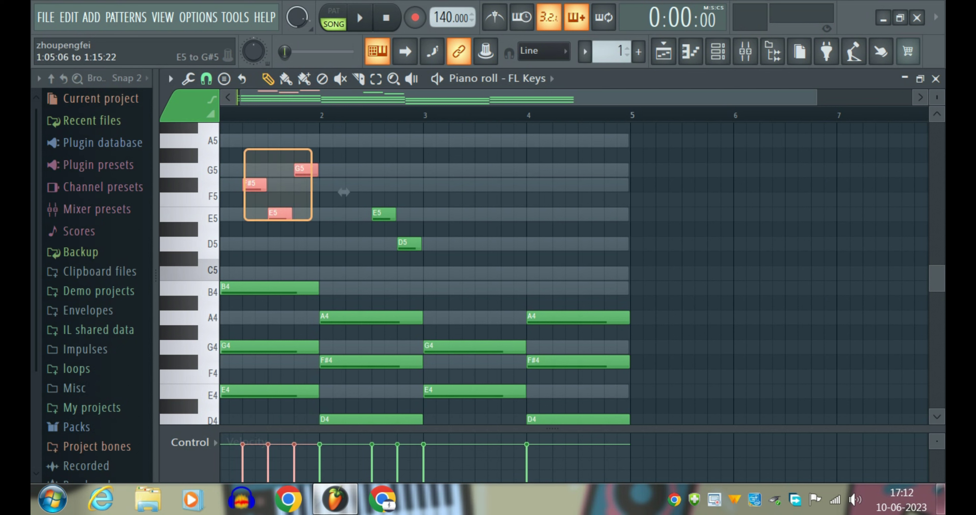
pyautogui.moveTo(259, 185); pyautogui.dragTo(433, 259)
pyautogui.moveTo(518, 266); pyautogui.dragTo(550, 251)
pyautogui.press('space')
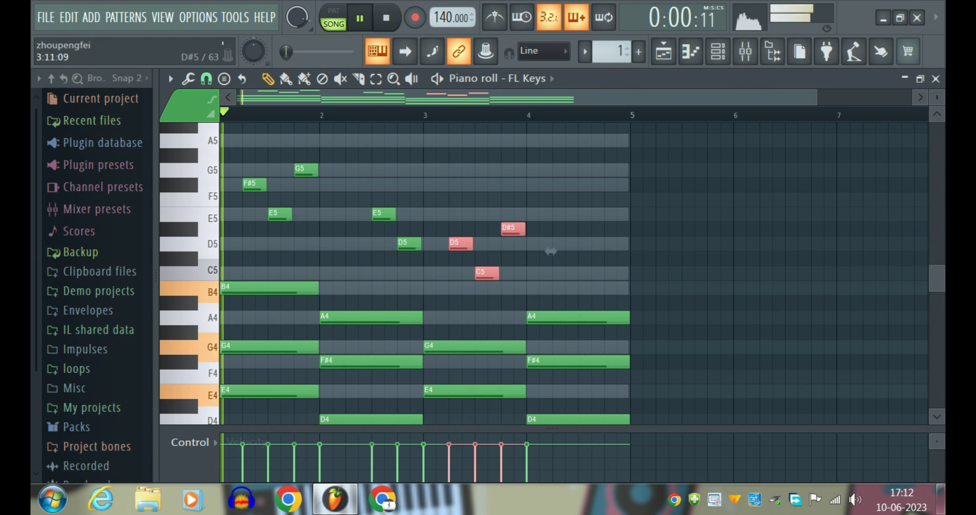
# Raise the last melody note of bar 3 to E5 and add one-beat notes D5 and C5 on beats 3 and 4 of bar 4
pyautogui.click(513, 244)
pyautogui.rightClick(520, 244)
pyautogui.moveTo(513, 228); pyautogui.dragTo(513, 214)
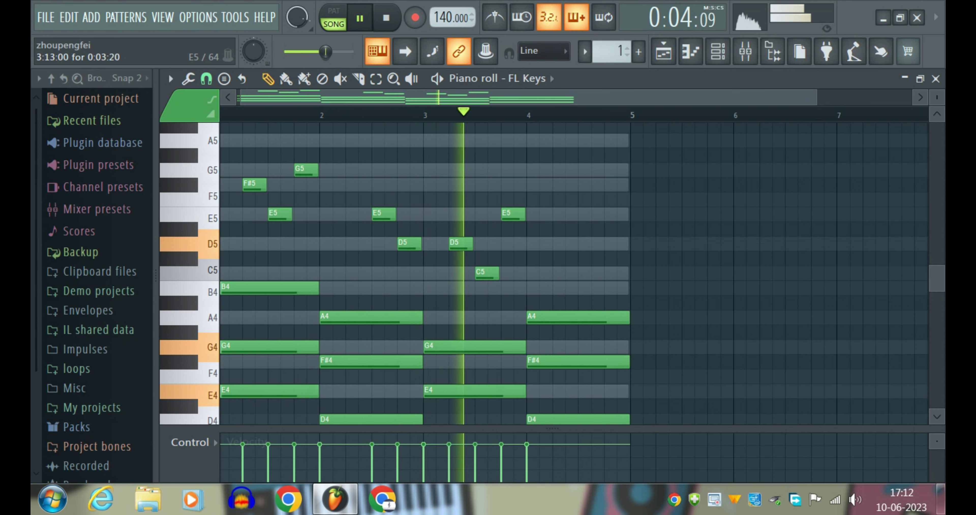
pyautogui.click(584, 245)
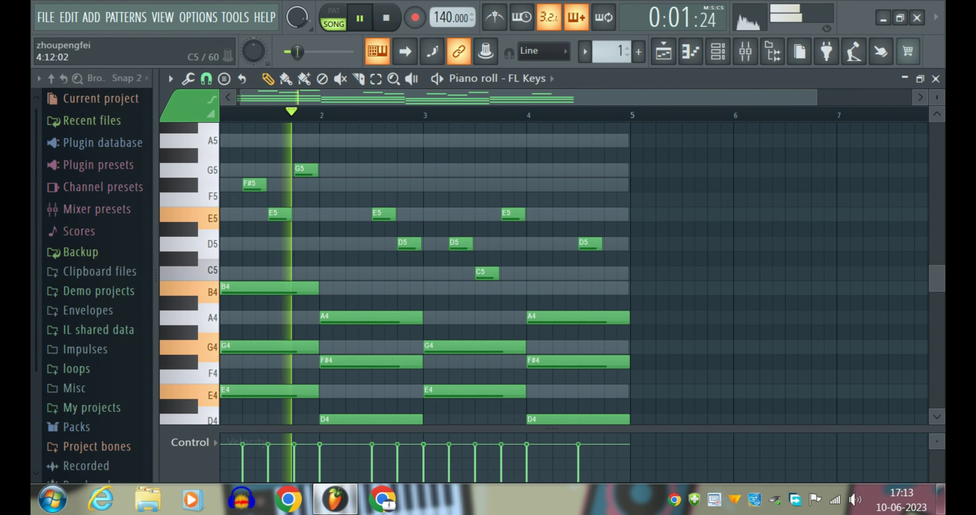
pyautogui.click(608, 274)
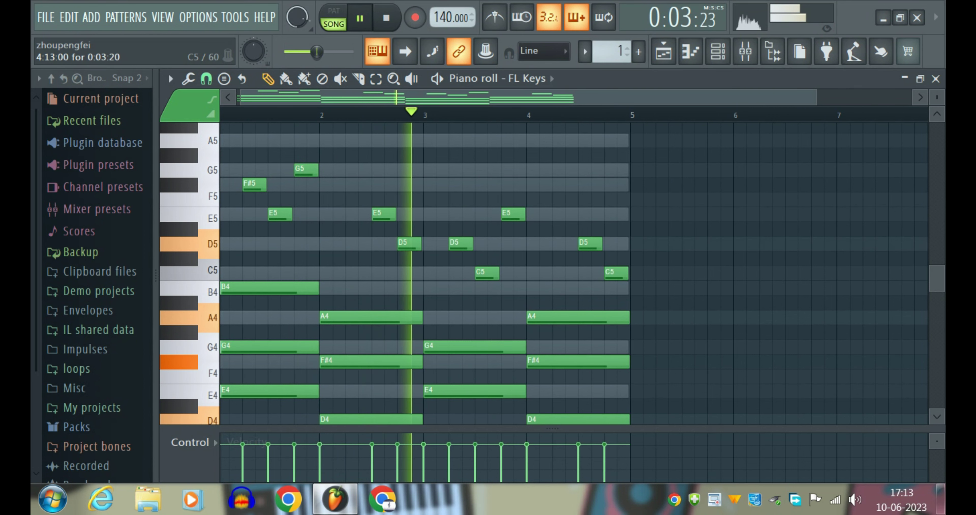
# During playback, move bar 3's beat 2 note to F#5 and beat 3 note to D5, and bar 4's last note to E5
pyautogui.moveTo(459, 244); pyautogui.dragTo(460, 185)
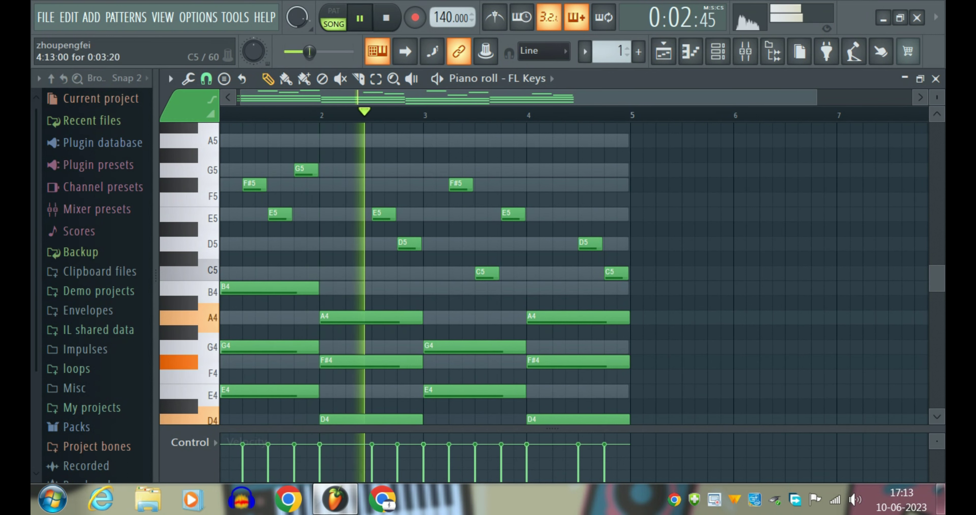
pyautogui.moveTo(616, 273); pyautogui.dragTo(615, 215)
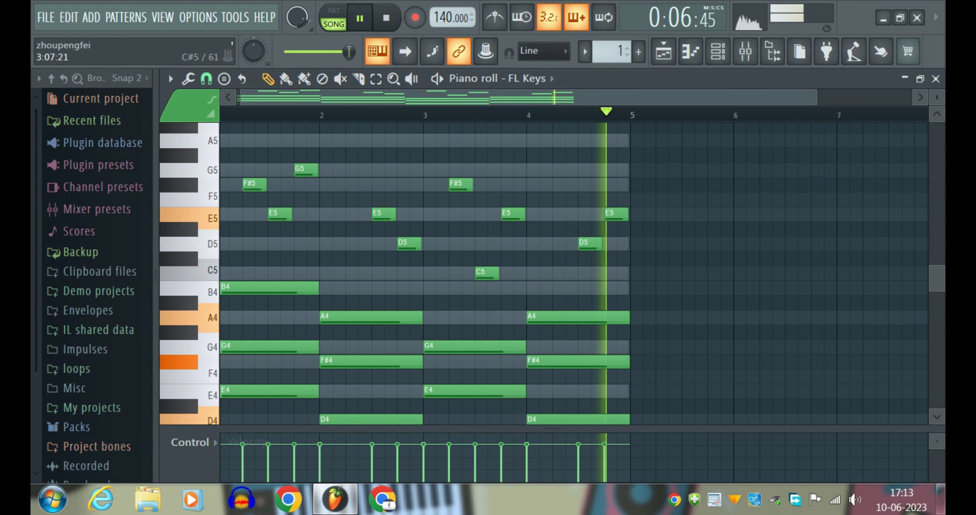
pyautogui.moveTo(487, 273); pyautogui.dragTo(487, 236)
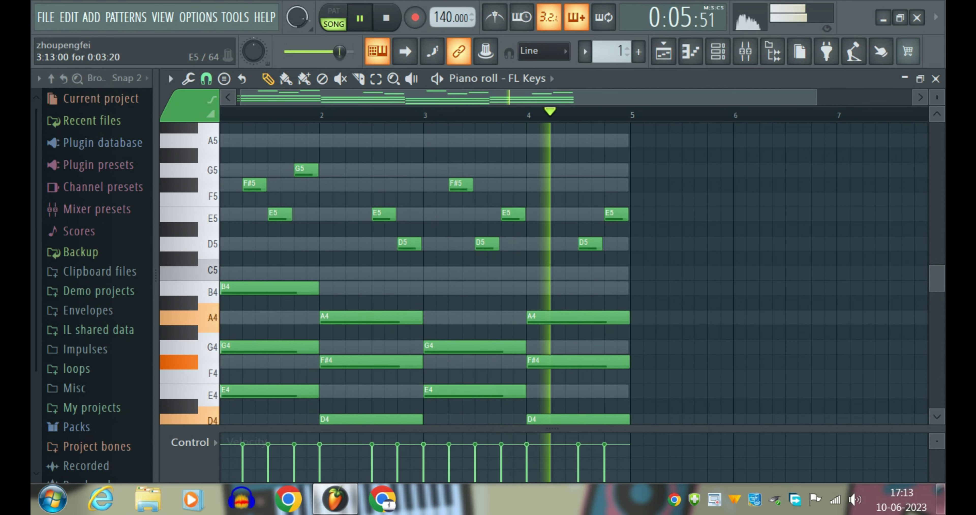
pyautogui.press('space')
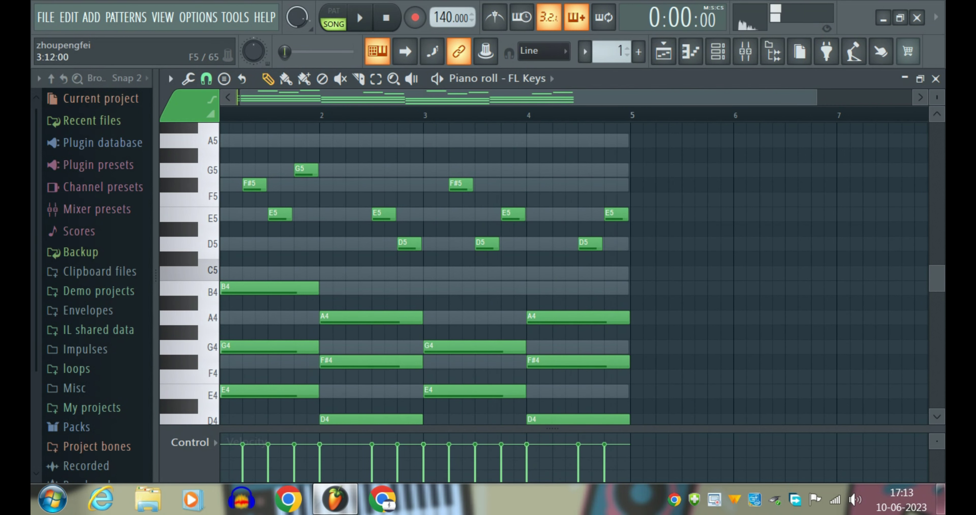
# Select all melody notes above the chords, transpose them up one octave, and play them back
pyautogui.scroll(-1, 527, 273)
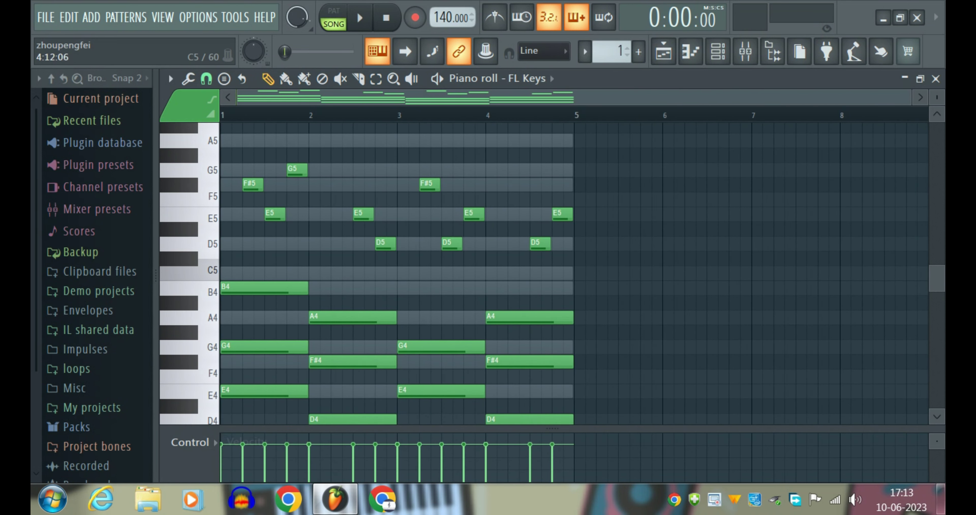
pyautogui.scroll(1, 366, 265)
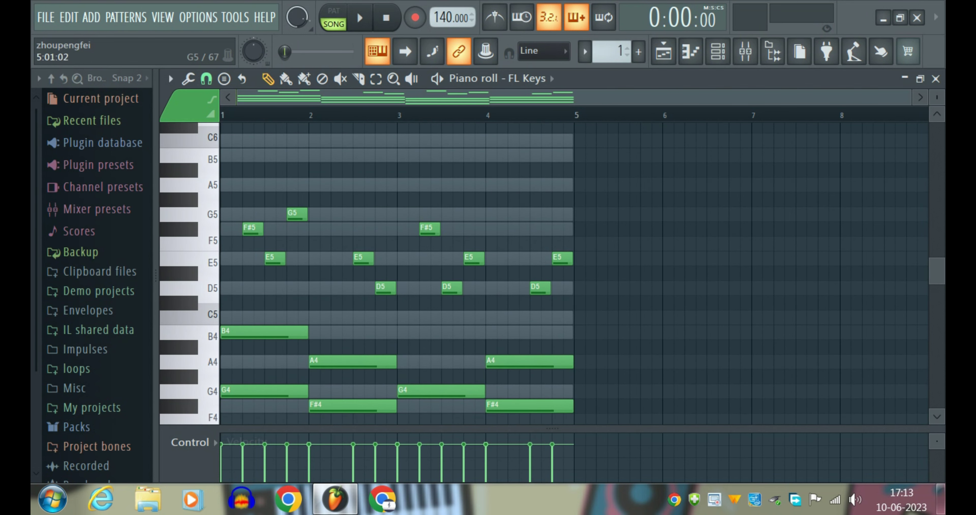
pyautogui.moveTo(601, 208); pyautogui.dragTo(244, 294)
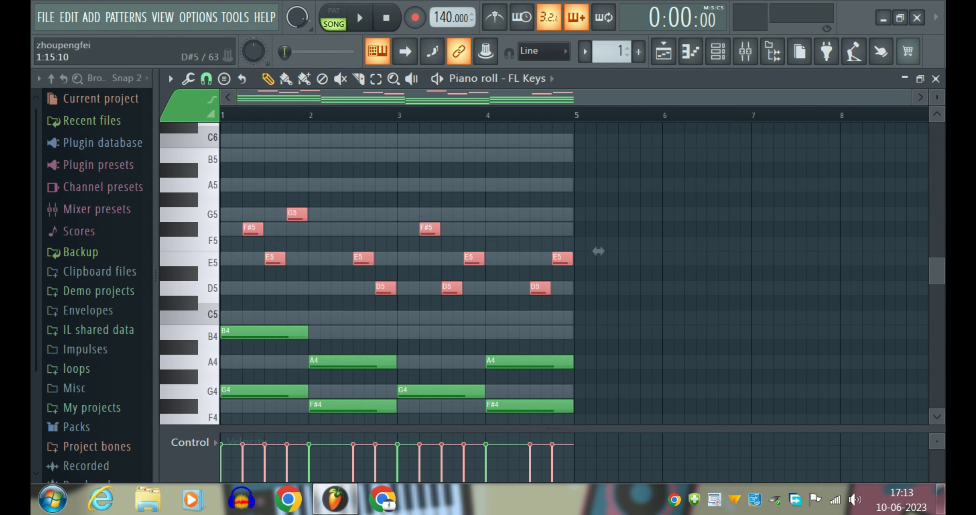
pyautogui.press('Delete')
pyautogui.scroll(3, 598, 207)
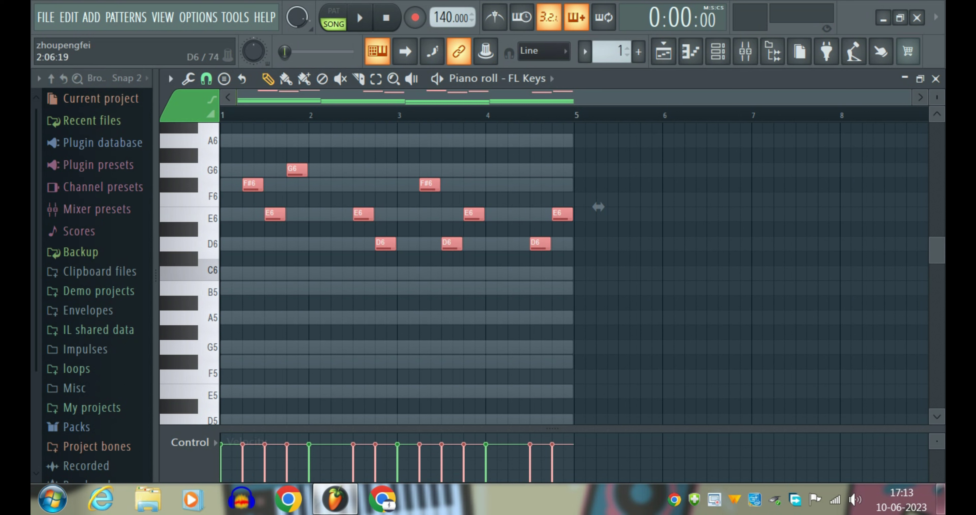
pyautogui.press('space')
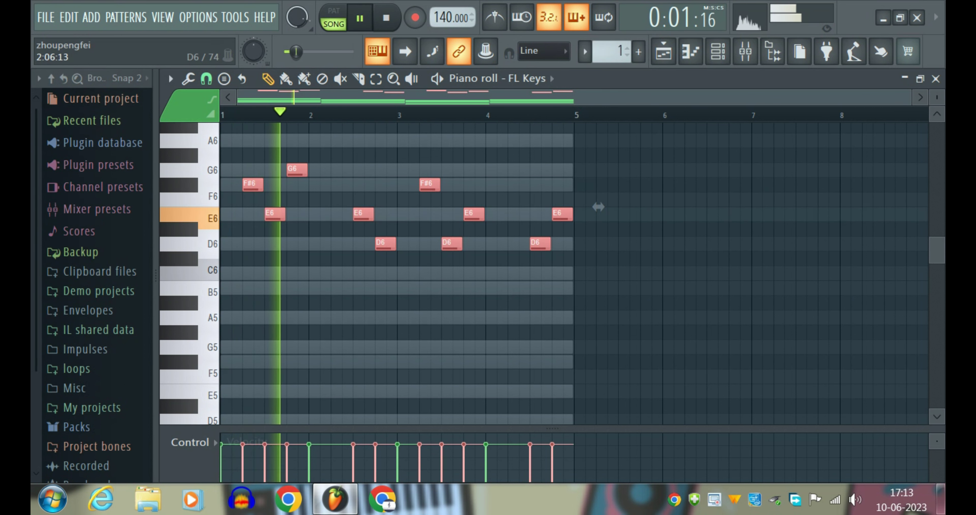
pyautogui.press('space')
# Try lowering the melody note on beat 4 of bar 2 to C6 and play it back
pyautogui.click(394, 228)
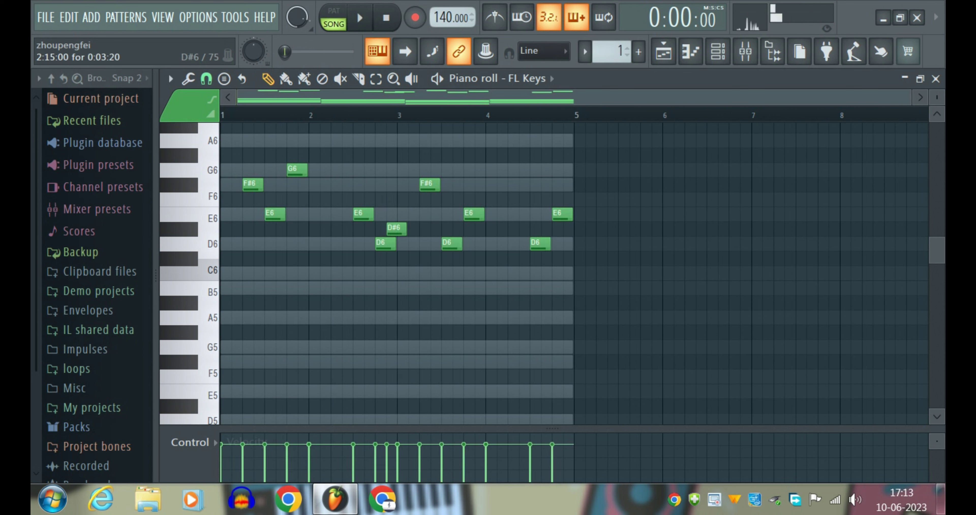
pyautogui.moveTo(385, 242); pyautogui.dragTo(385, 272)
pyautogui.press('space')
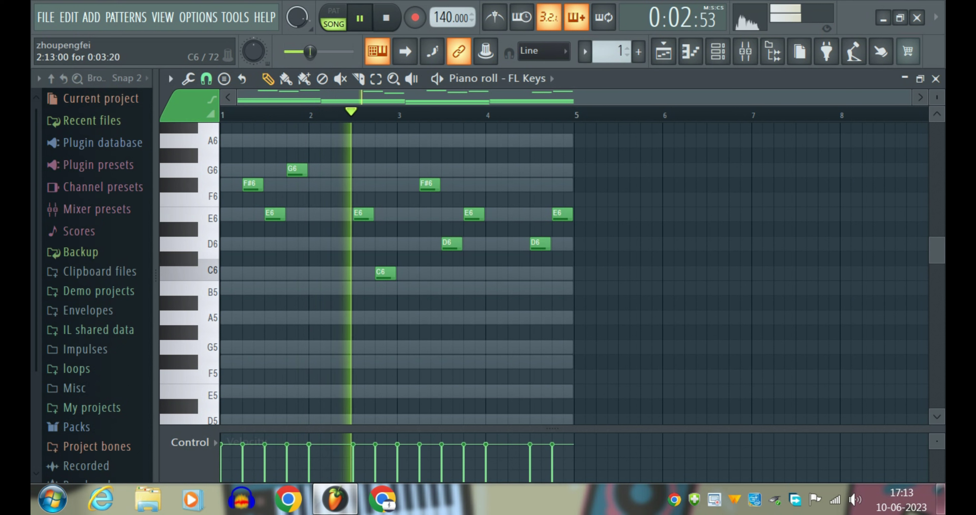
pyautogui.press('space')
# Move the melody note on beat 4 of bar 2 up to G6 and play the melody again
pyautogui.moveTo(386, 272); pyautogui.dragTo(385, 170)
pyautogui.press('space')
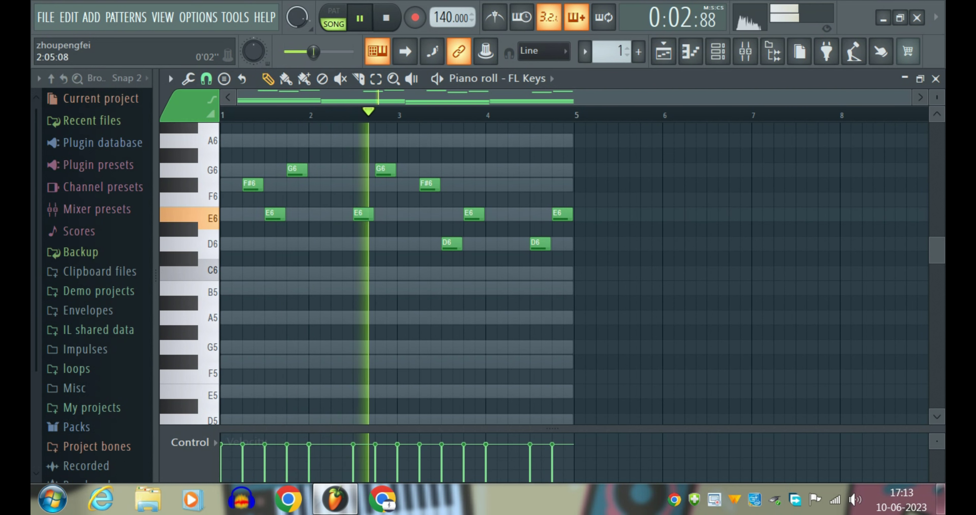
pyautogui.press('space')
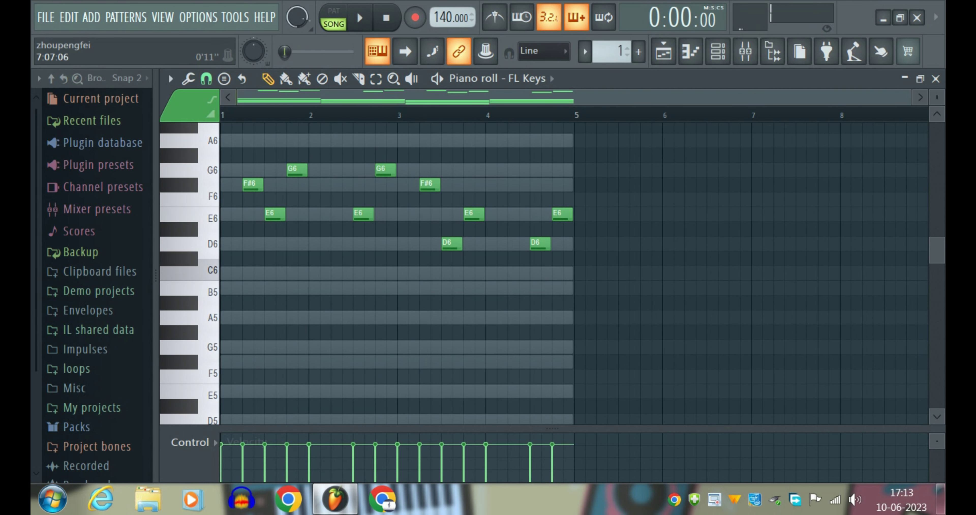
# Switch the piano roll to the Sampler channel, delete all the stamped scale guide notes, and return to the playlist
pyautogui.click(904, 79)
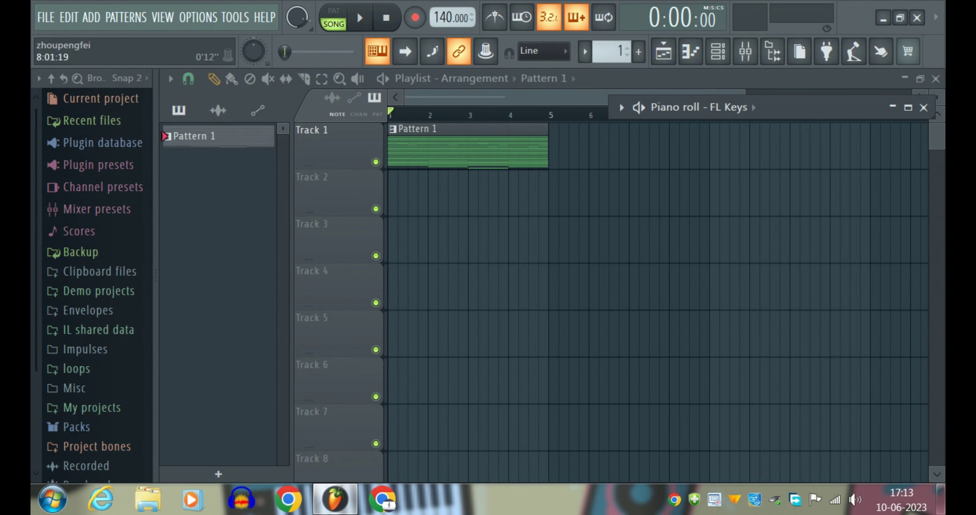
pyautogui.click(909, 107)
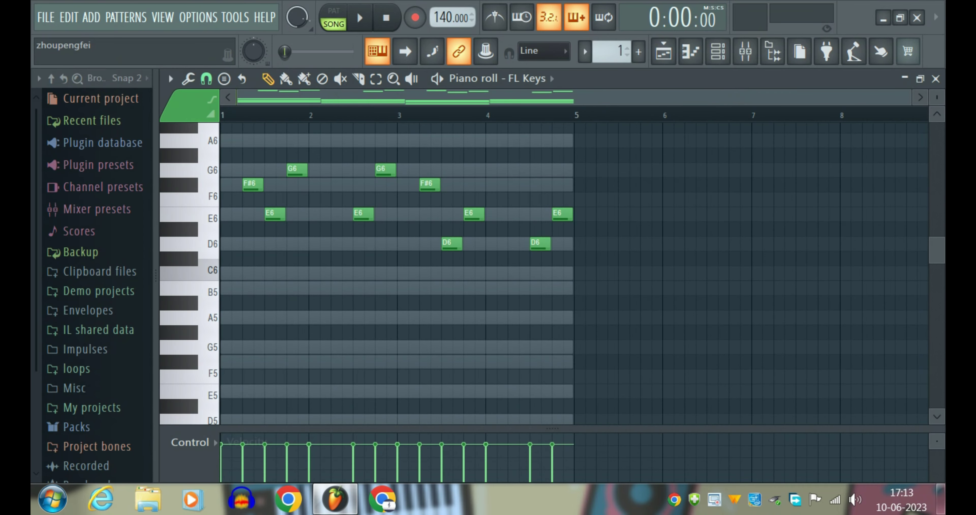
pyautogui.click(552, 79)
pyautogui.click(534, 107)
pyautogui.moveTo(462, 193); pyautogui.dragTo(425, 451)
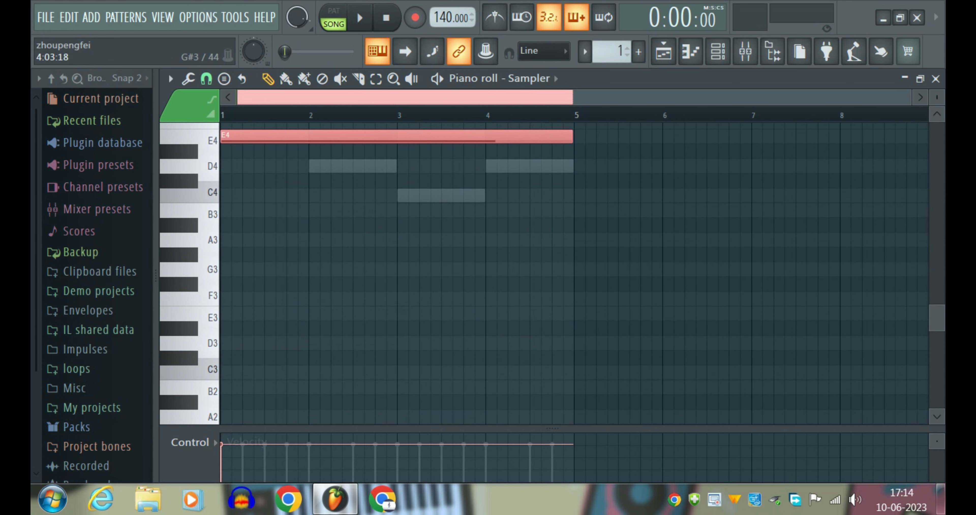
pyautogui.press('Delete')
pyautogui.click(920, 79)
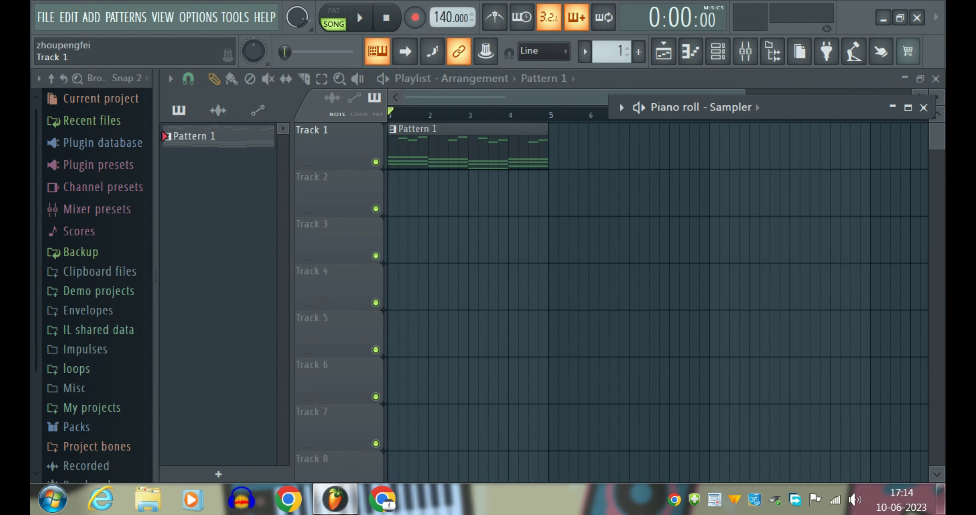
# Bring the whole Pattern 1 clip into view in the playlist and play the chords and melody together
pyautogui.scroll(4, 397, 151)
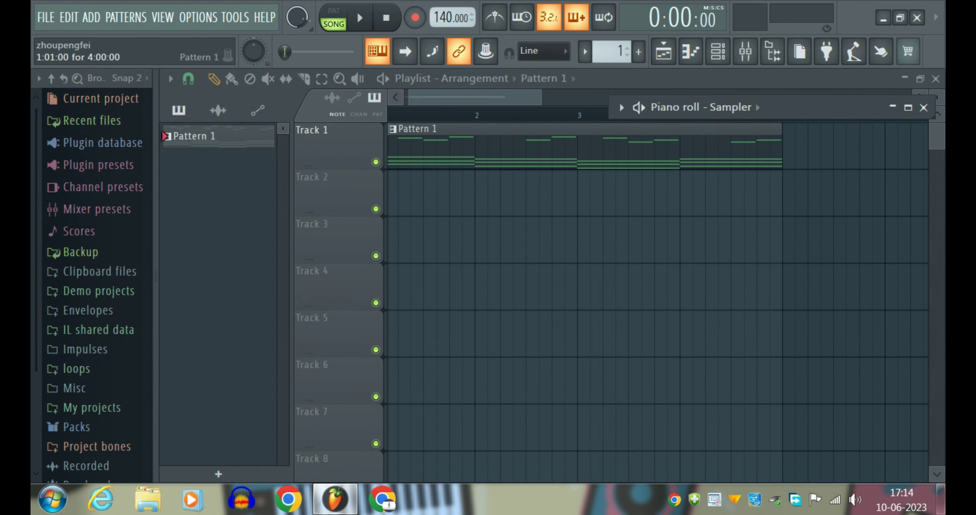
pyautogui.moveTo(458, 97); pyautogui.dragTo(452, 97)
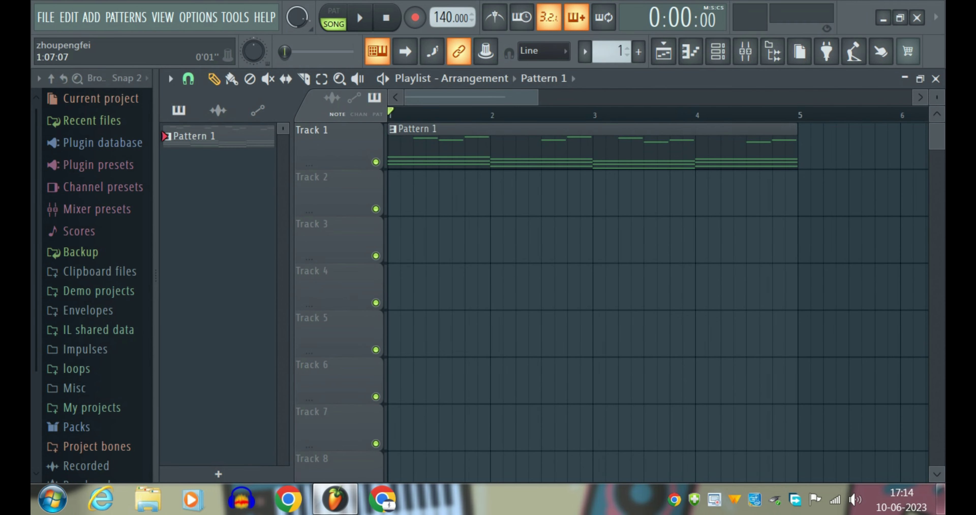
pyautogui.scroll(-3, 429, 197)
pyautogui.press('space')
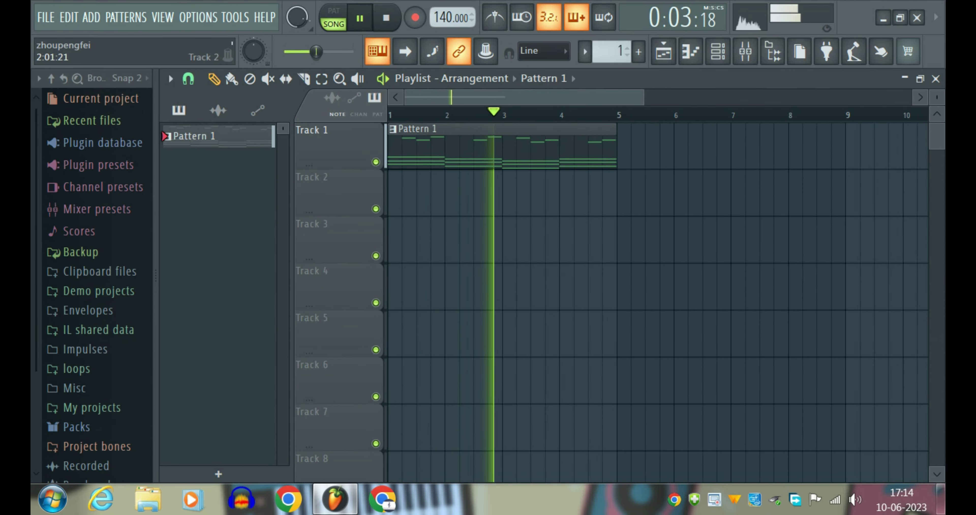
pyautogui.press('space')
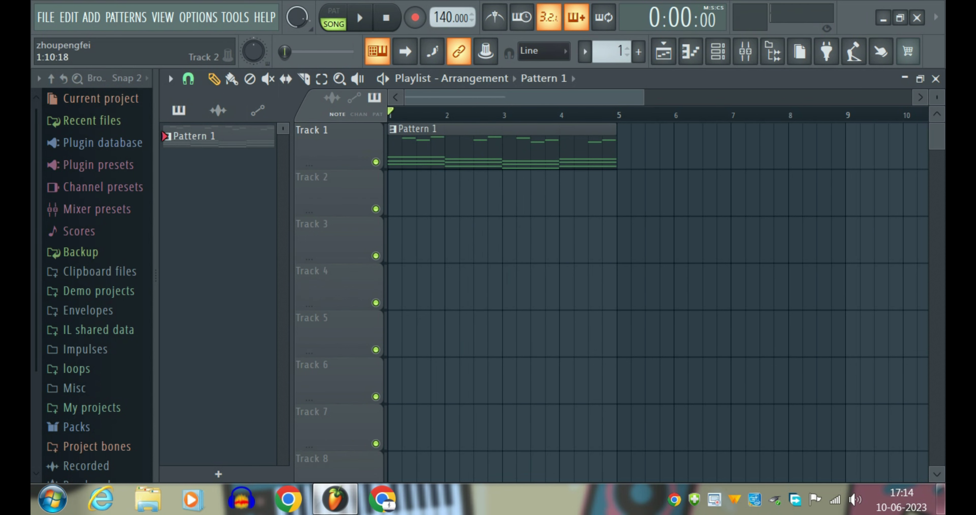